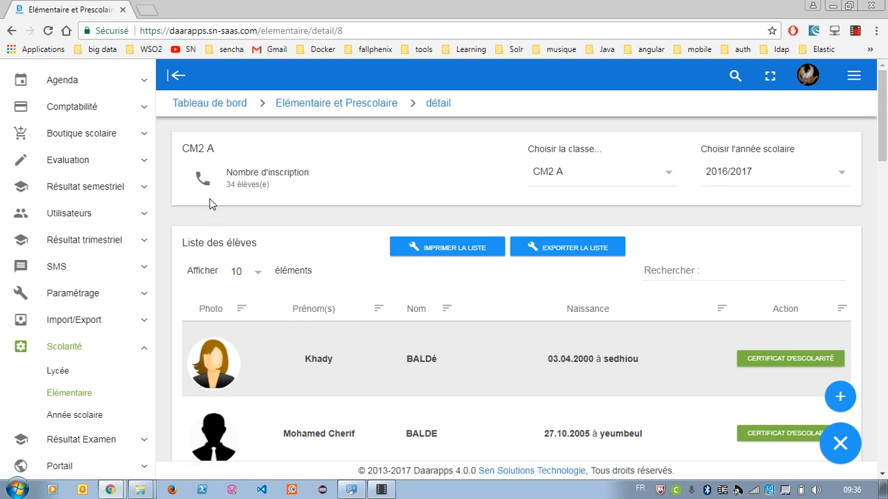
Step: Check which other classes and school years can be chosen for the CM2 A class page
drag(229, 181, 244, 183)
click(608, 179)
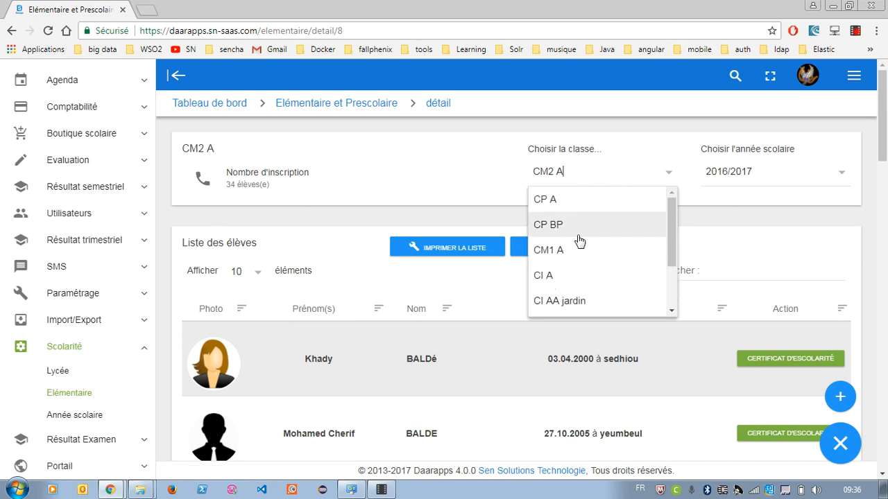
click(735, 201)
click(744, 184)
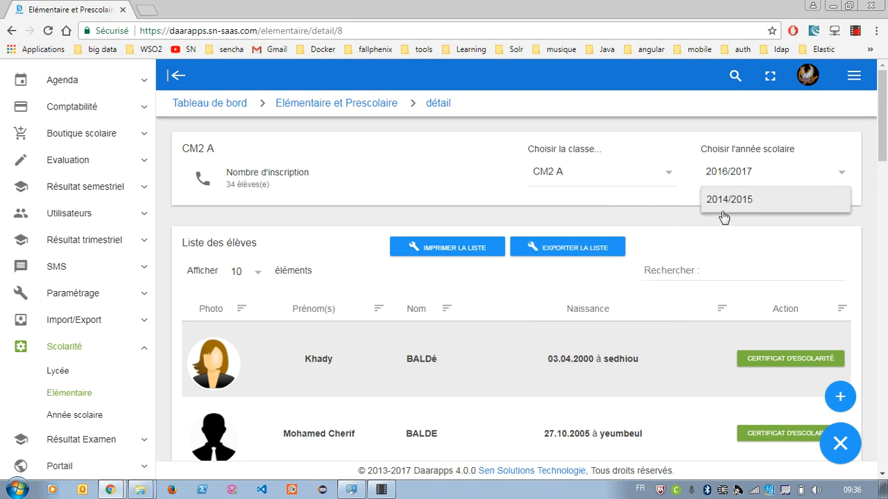
click(609, 218)
Step: Open the school certificate of the first student in the CM2 A list, view it and close it
scroll(548, 235, down, 2)
scroll(416, 229, up, 1)
scroll(608, 271, down, 5)
scroll(300, 224, up, 5)
click(770, 292)
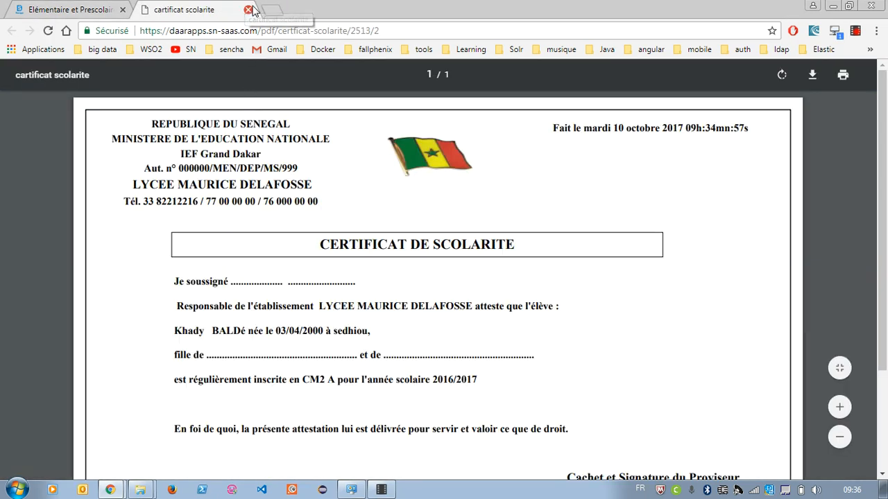
click(248, 10)
Step: View the printable CM2 A student list and export the list to Excel, closing both documents after viewing
click(452, 184)
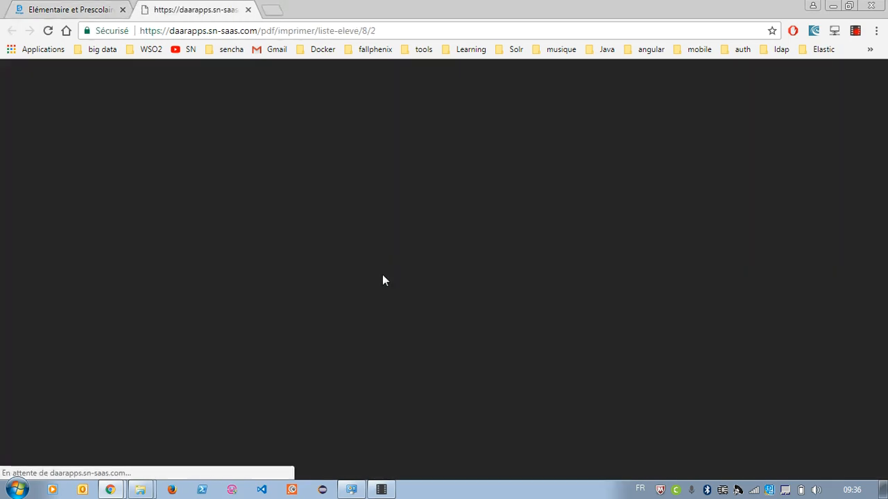
scroll(386, 280, down, 5)
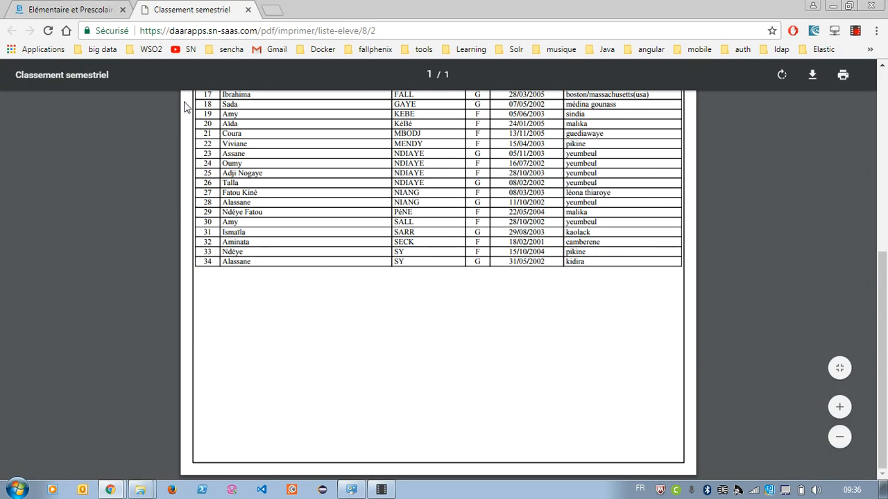
click(247, 10)
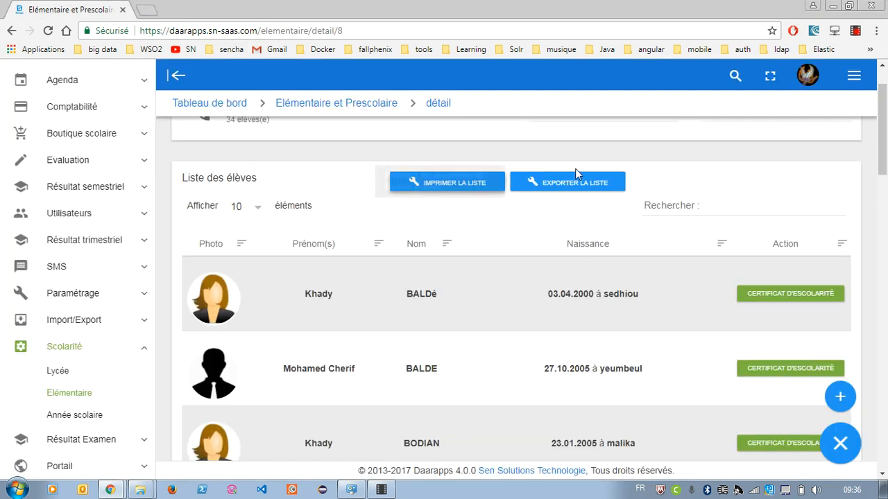
click(556, 189)
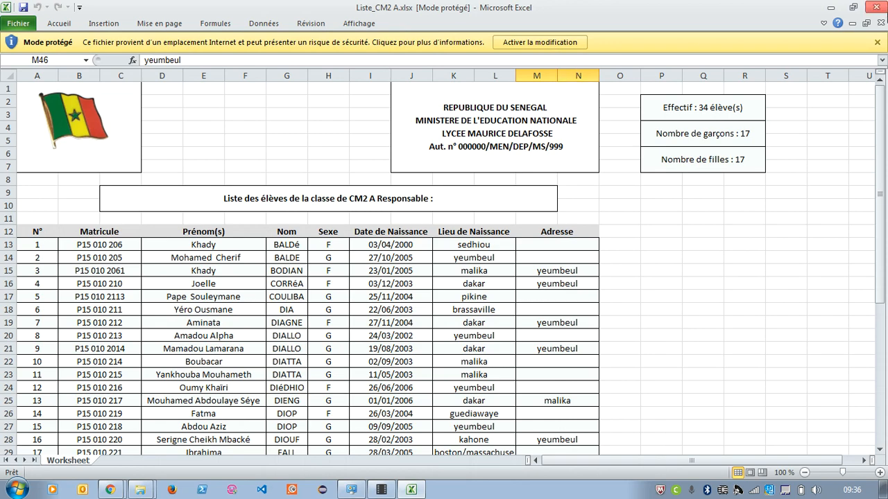
click(875, 8)
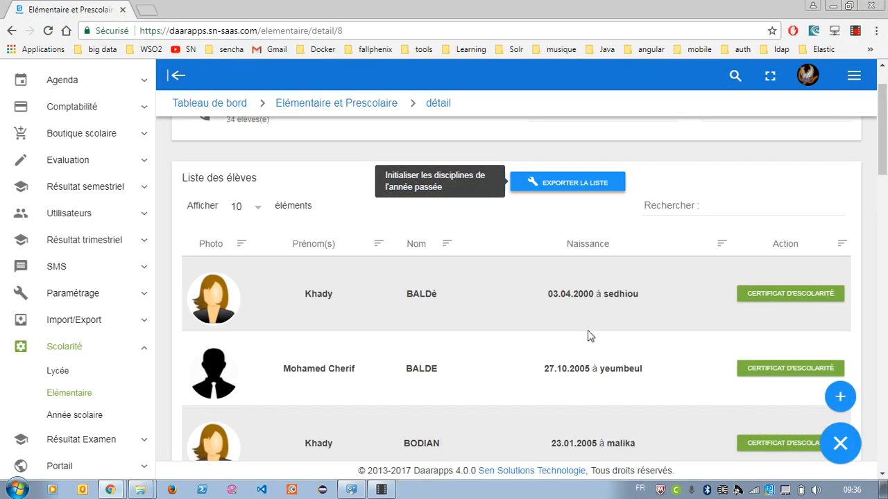
Step: Sort the CM2 A student list by first name and look through the sorted rows
click(367, 248)
scroll(385, 287, down, 20)
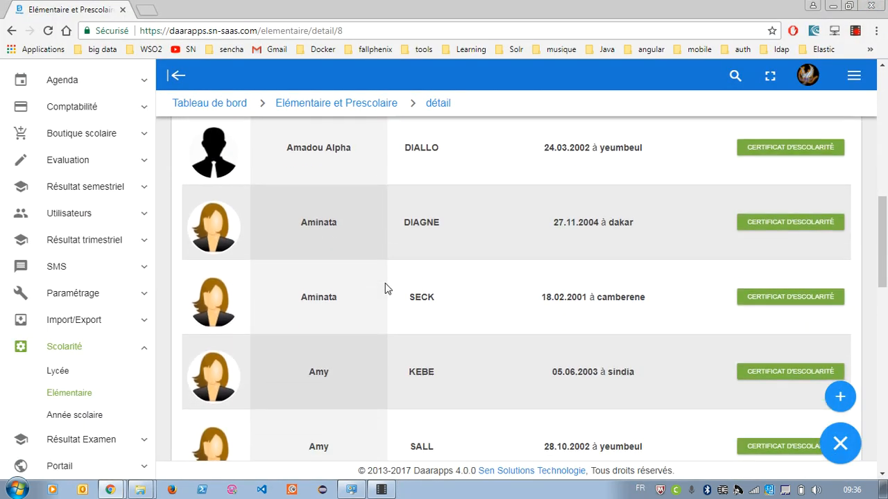
scroll(386, 289, up, 20)
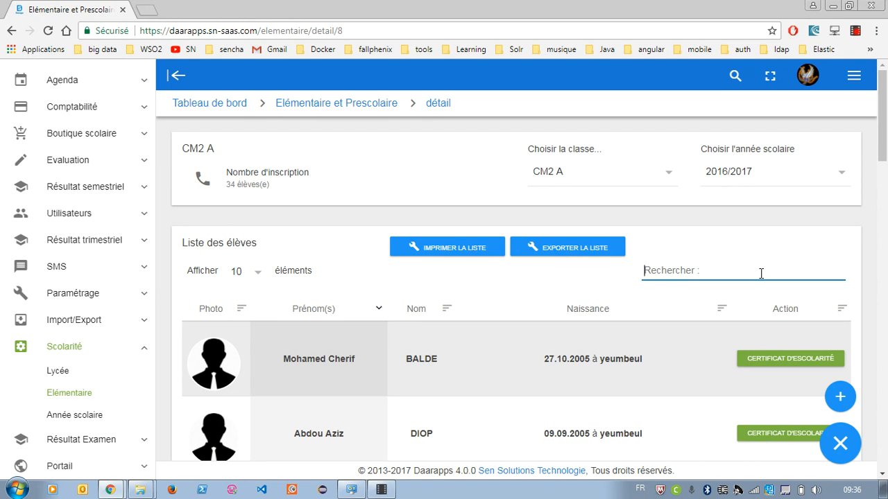
Step: Search the student list by a student's surname, view the matching rows and clear the search
text(diop)
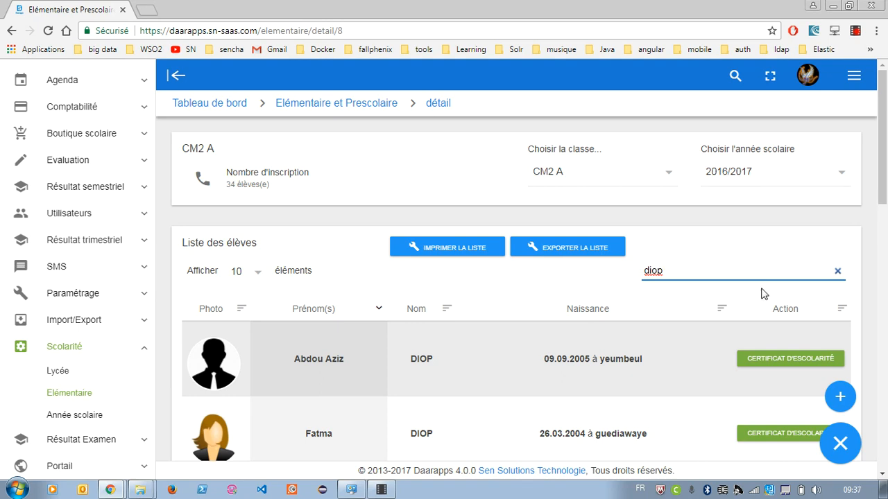
scroll(756, 312, down, 3)
scroll(654, 360, up, 1)
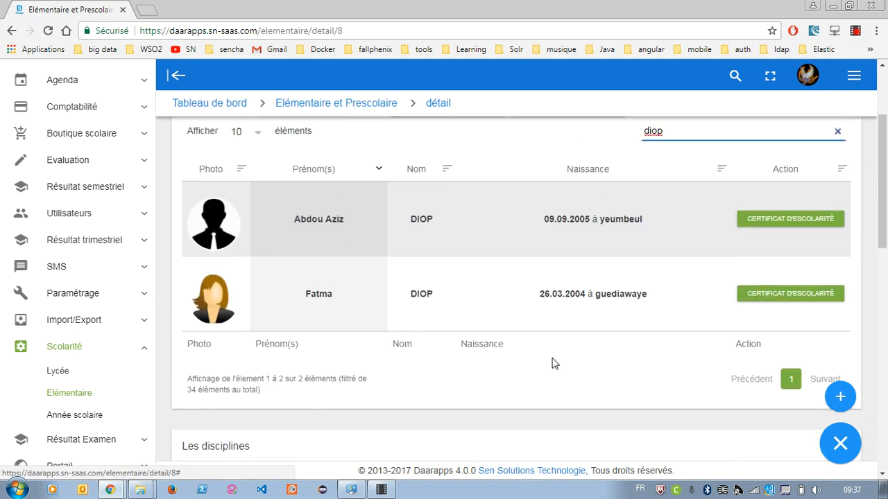
click(296, 388)
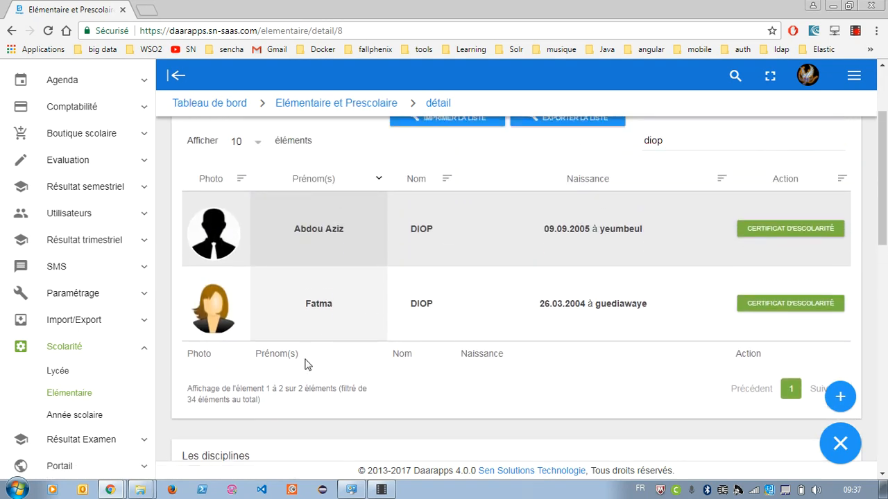
scroll(858, 174, up, 1)
click(833, 204)
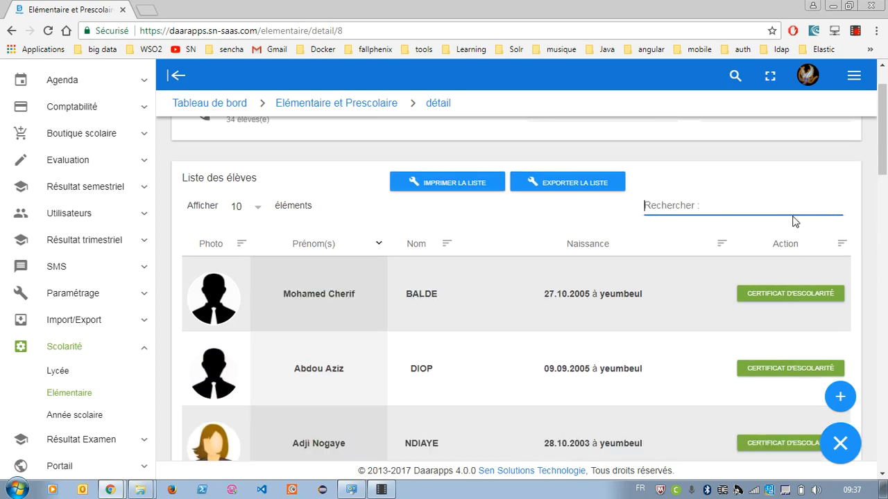
Step: Examine the table of disciplines for CM2 A, starting with the discipline "controle des resources"
scroll(761, 234, down, 12)
scroll(760, 234, down, 1)
scroll(717, 198, up, 2)
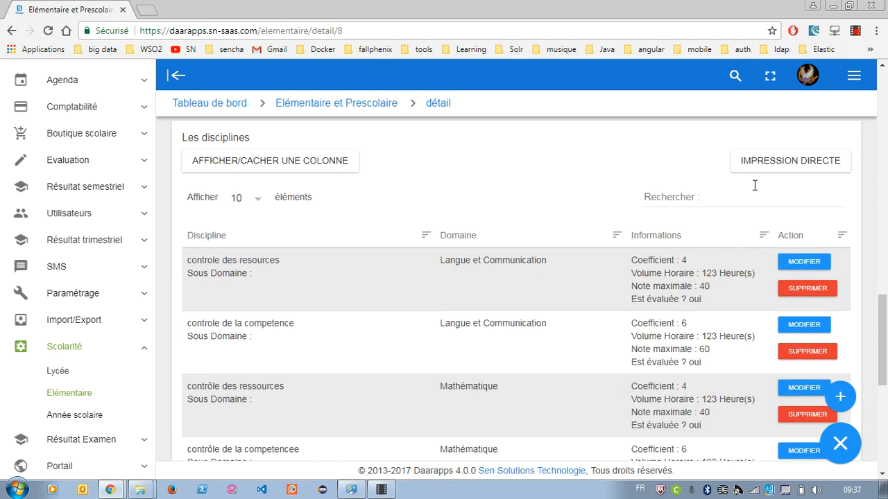
scroll(389, 201, up, 1)
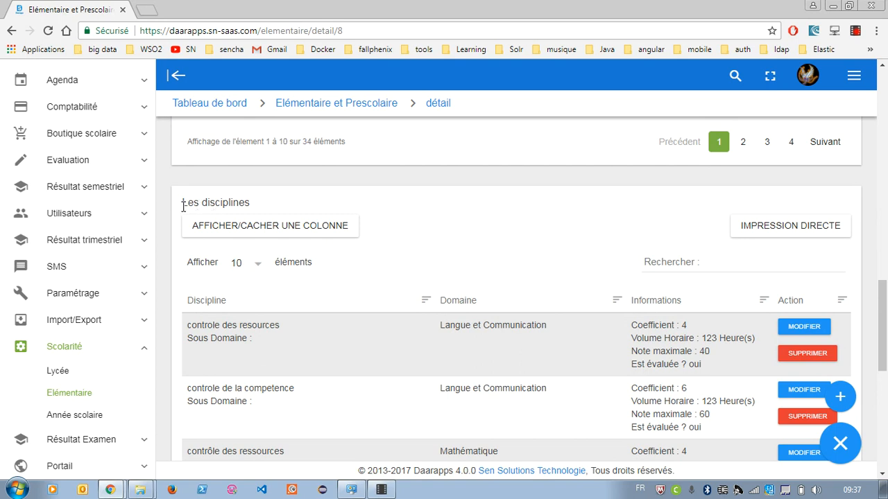
drag(182, 208, 253, 203)
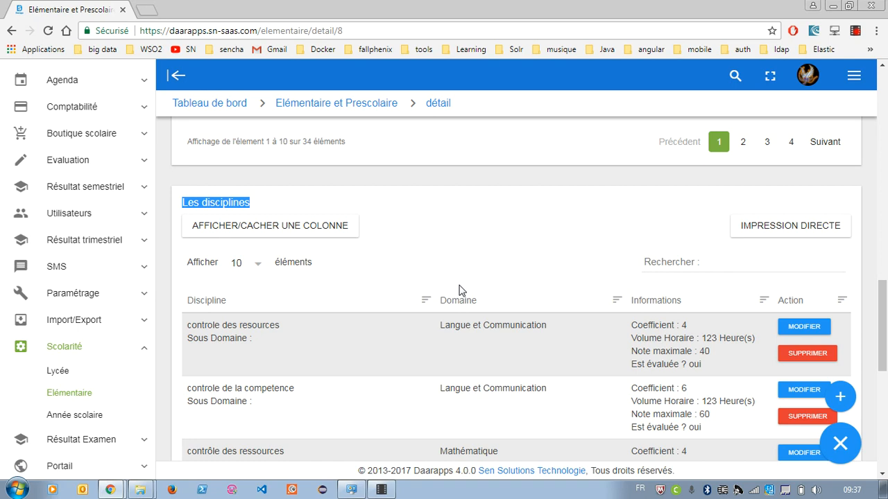
scroll(439, 292, down, 2)
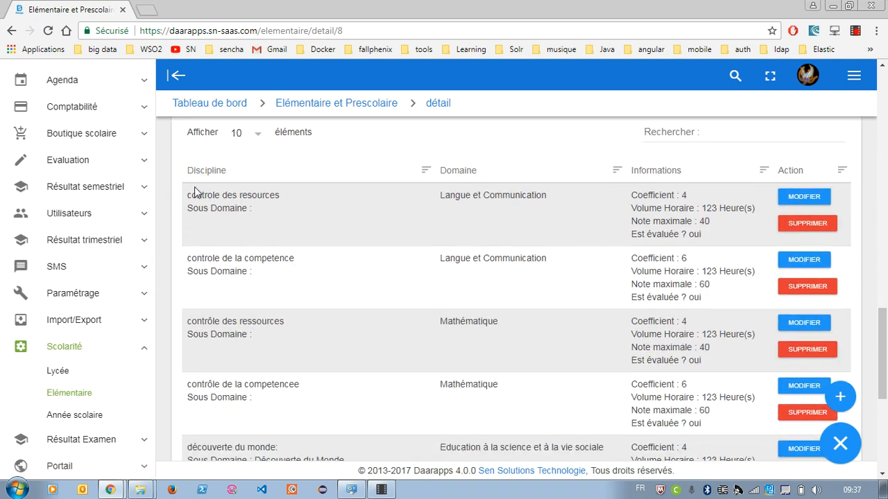
drag(189, 197, 284, 197)
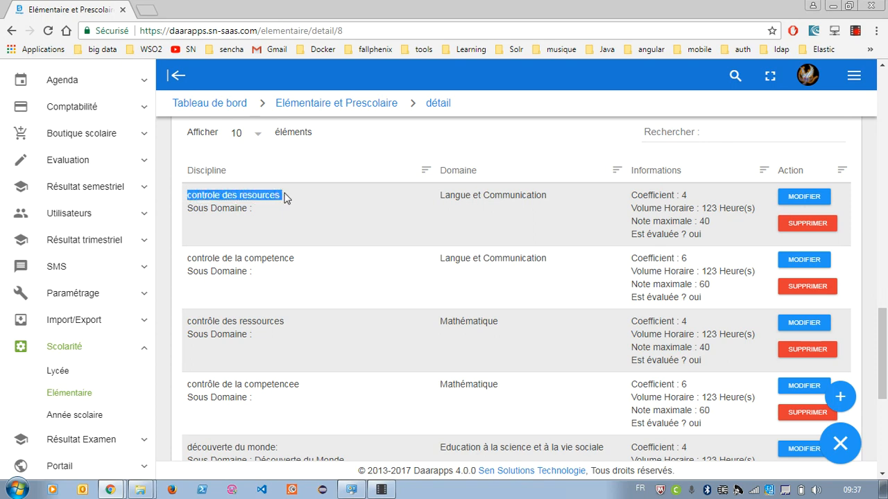
click(259, 246)
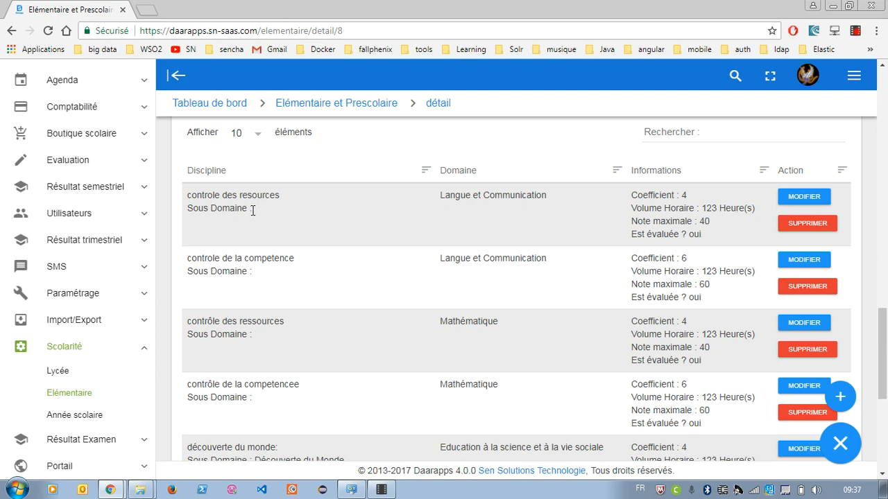
Step: Examine the "découverte du monde" discipline with its sub-domain and its domain in the disciplines table
scroll(254, 219, down, 2)
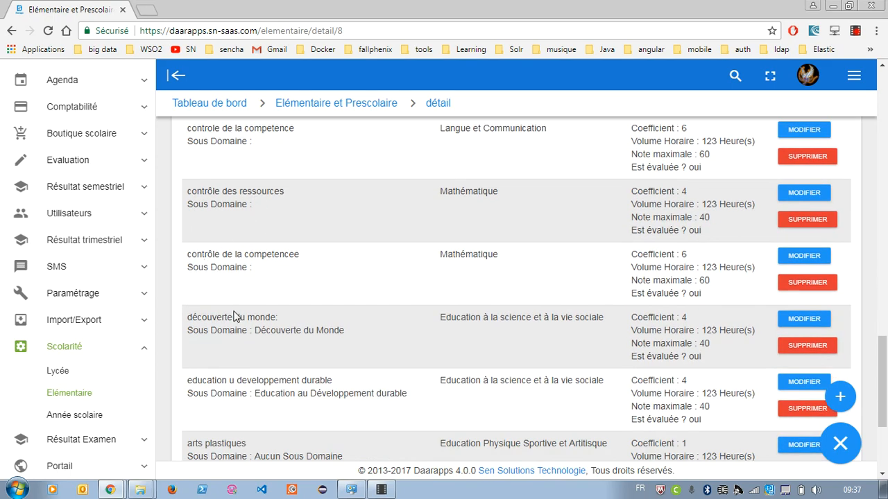
drag(343, 331, 315, 331)
drag(440, 318, 585, 316)
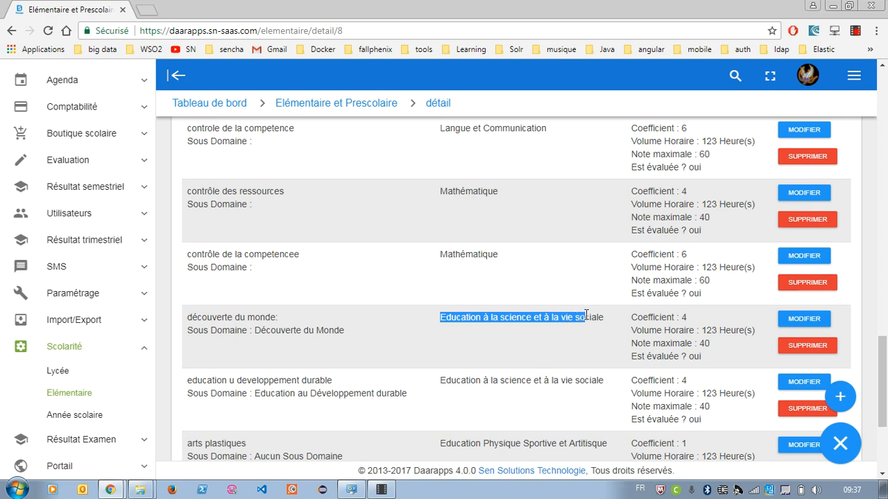
click(387, 343)
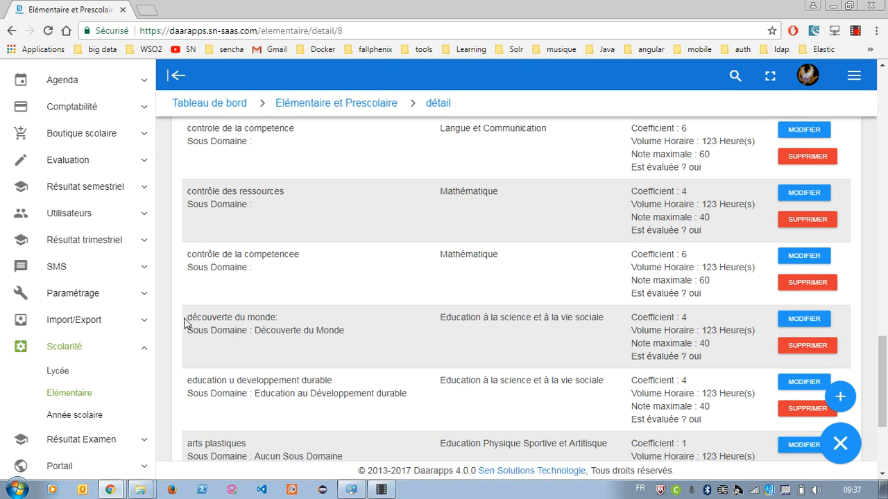
scroll(270, 314, up, 3)
scroll(264, 313, down, 3)
drag(194, 317, 353, 335)
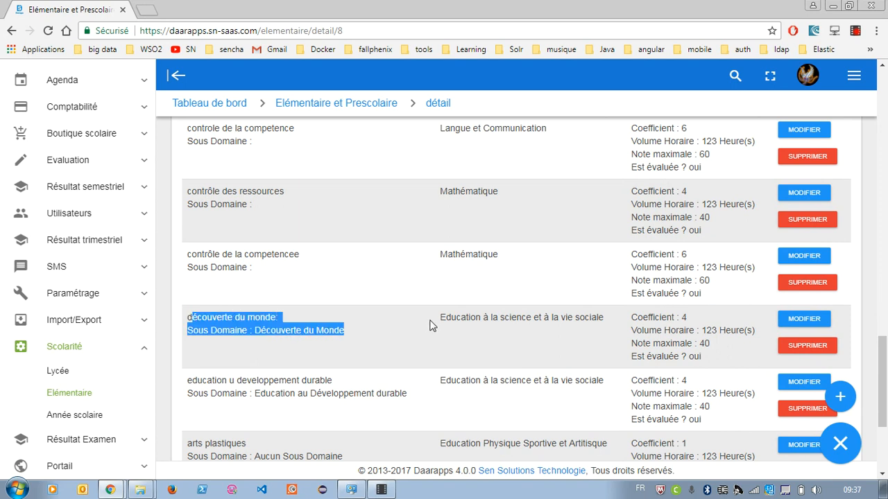
click(406, 327)
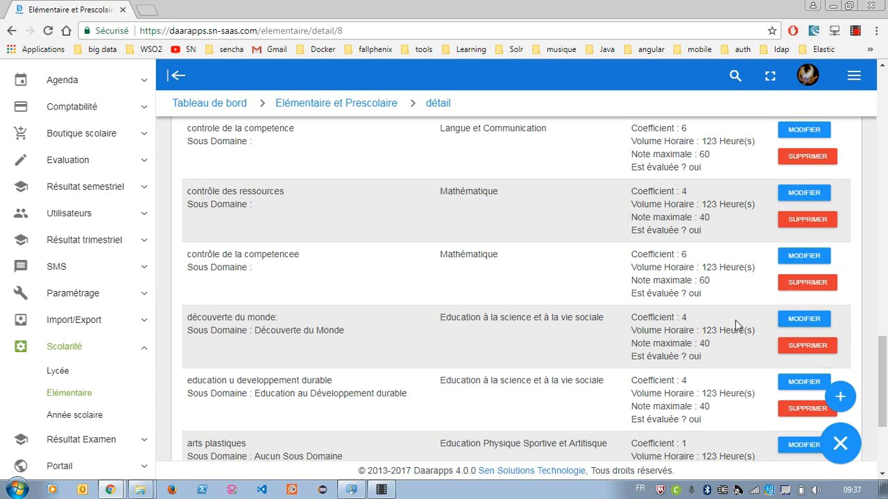
Step: Open the "controle des resources" discipline for editing and review its domain, sub-domain and evaluation options
scroll(672, 314, up, 3)
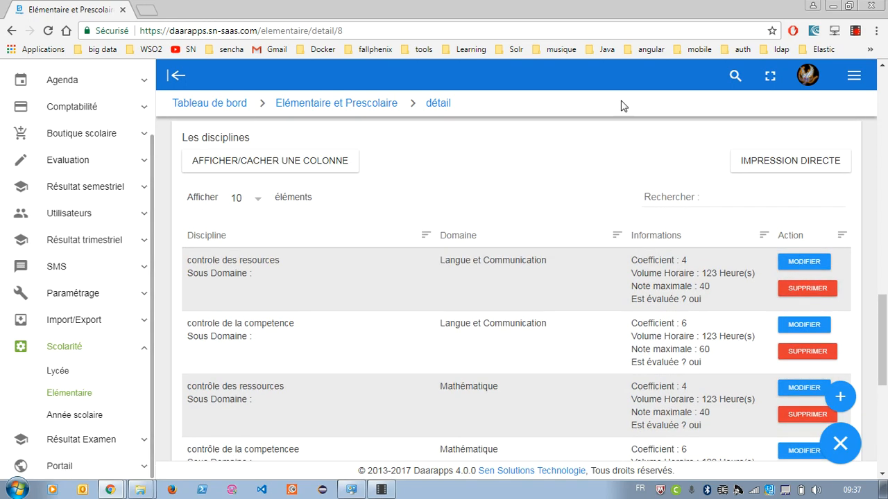
click(796, 263)
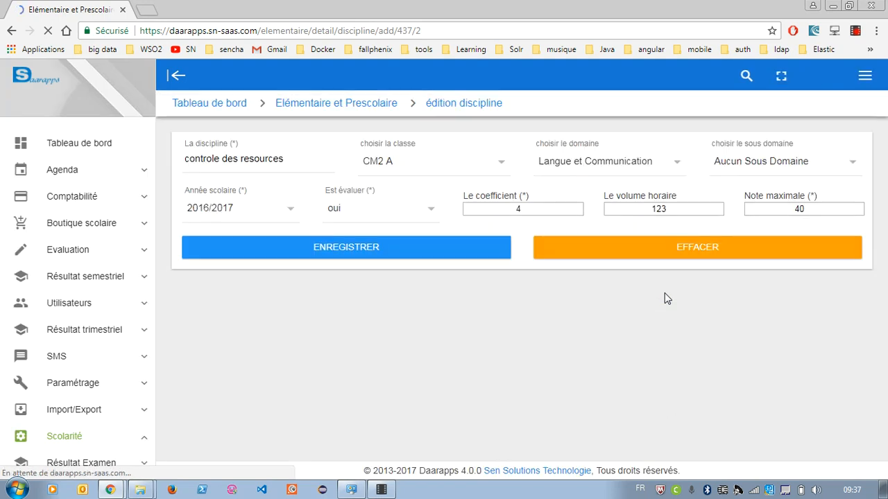
drag(289, 158, 175, 155)
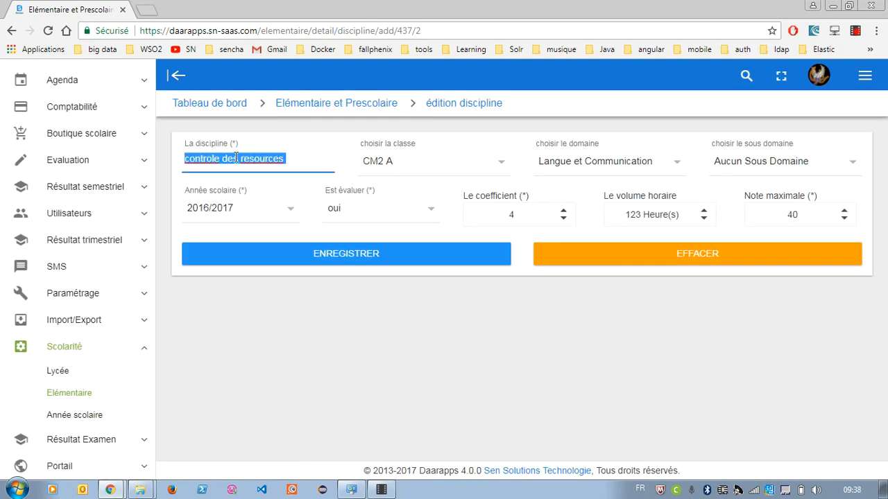
click(642, 161)
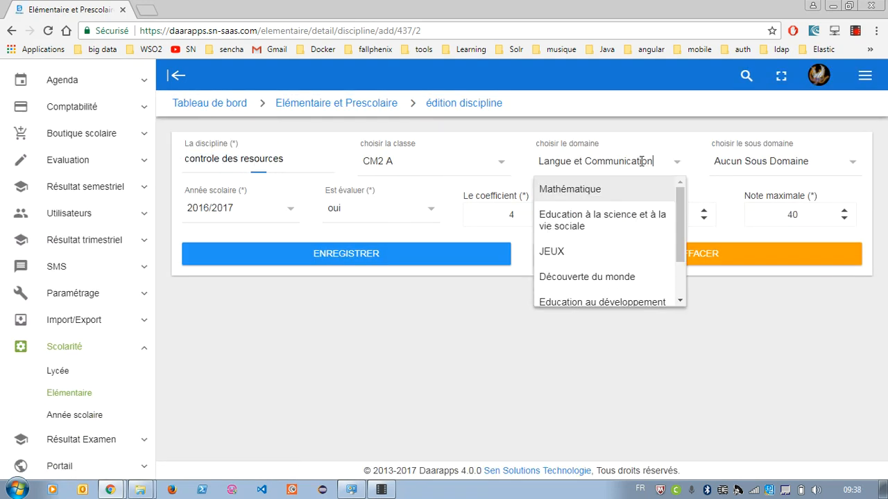
click(763, 163)
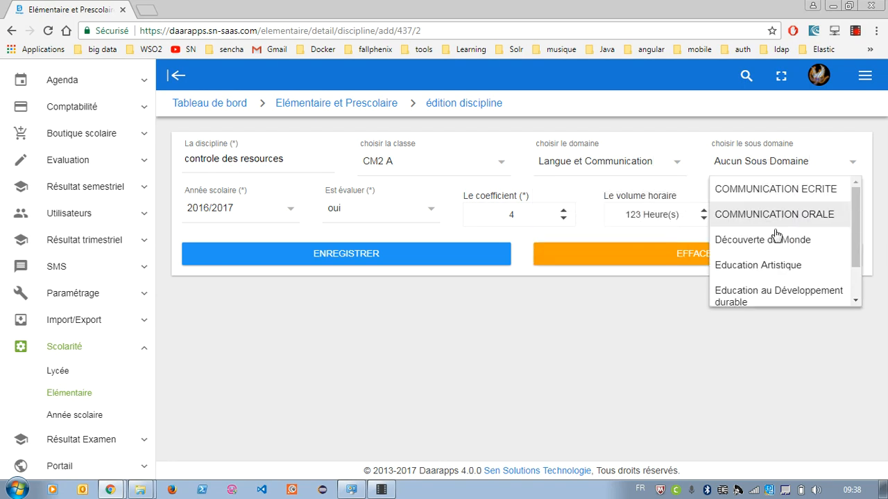
click(409, 309)
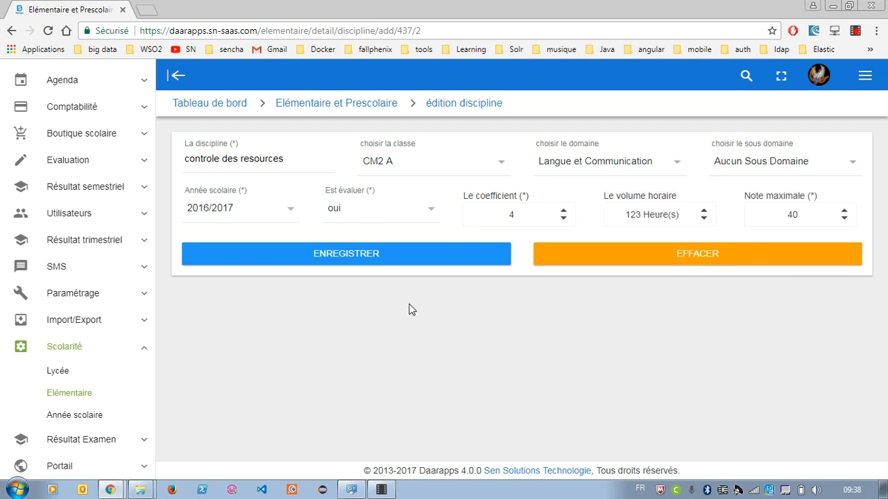
click(377, 211)
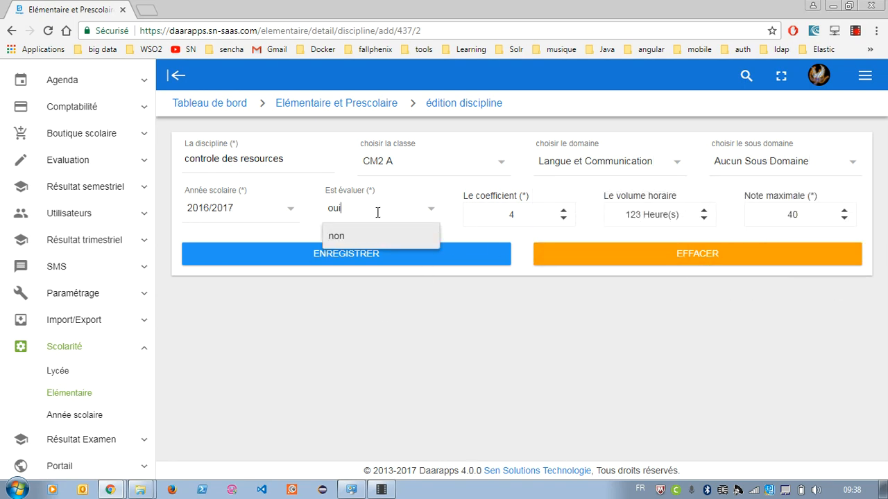
click(361, 297)
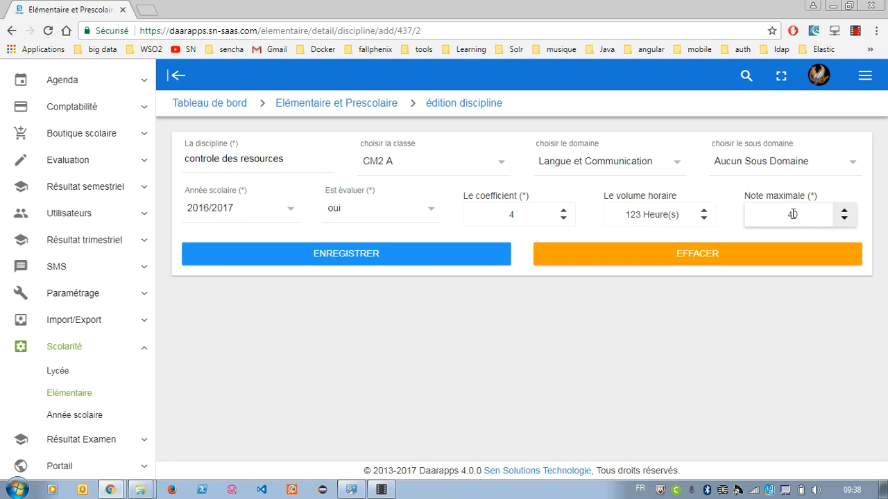
Step: Review the discipline's coefficient and maximum grade fields and save the discipline
click(528, 208)
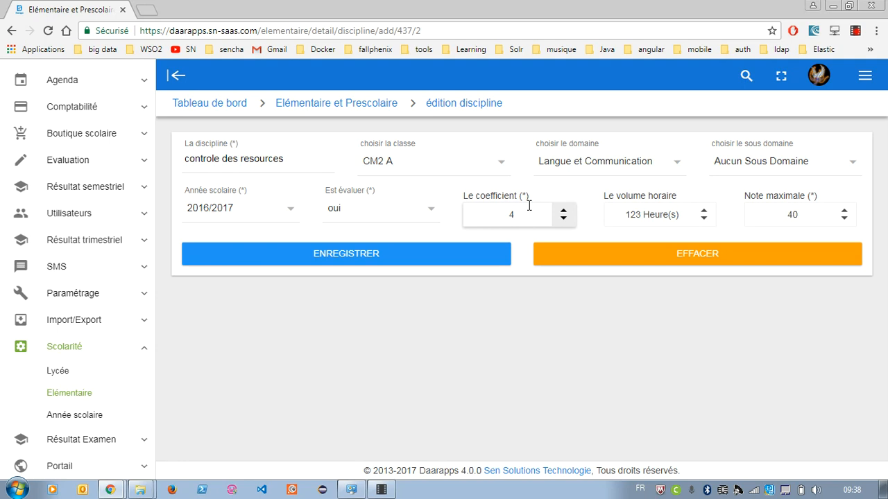
double_click(807, 214)
click(527, 215)
click(370, 257)
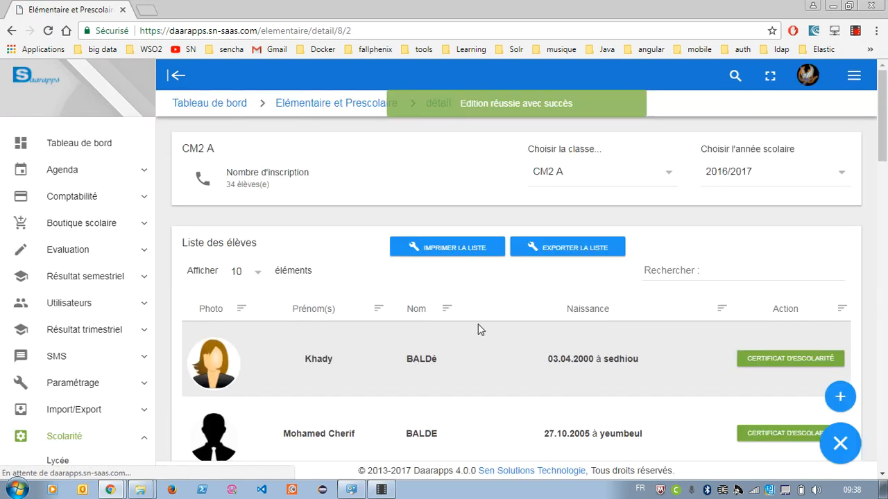
Step: Start a new discipline for CM2 A named Informatique and assign it to the domain Education à la science et à la vie sociale
scroll(478, 324, down, 20)
scroll(455, 308, up, 3)
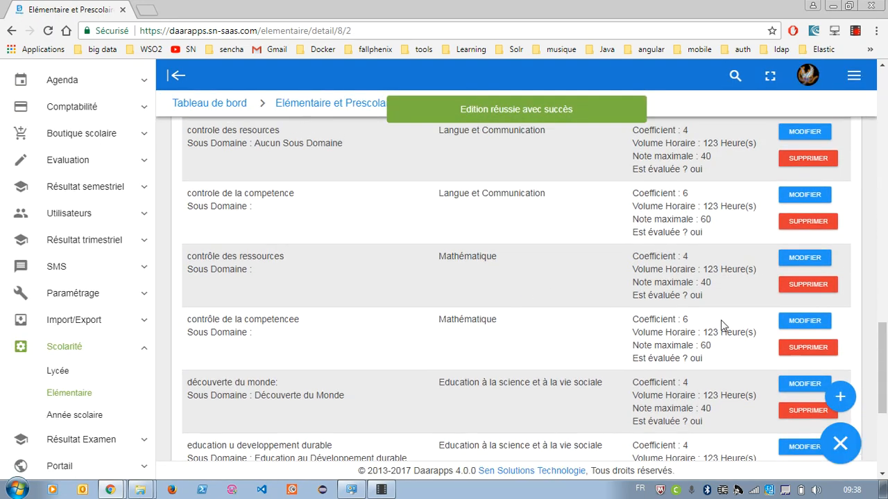
click(840, 397)
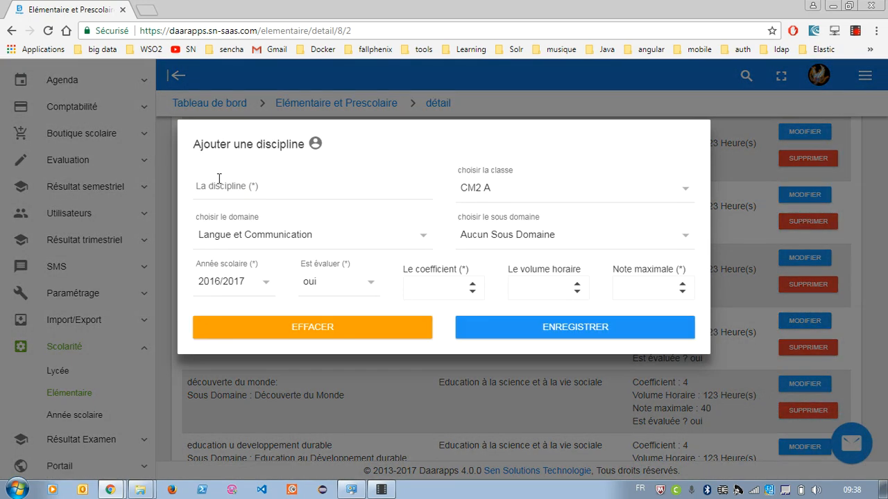
click(223, 182)
text(in)
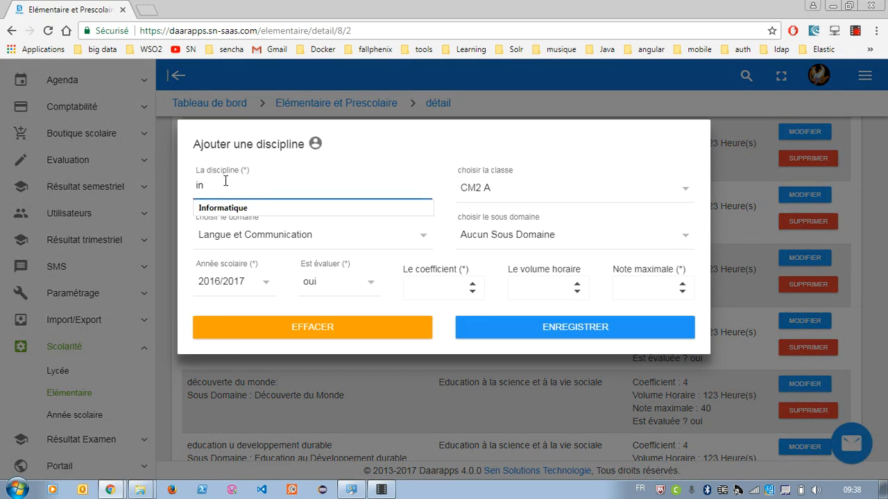
text(form)
key(Down)
key(Return)
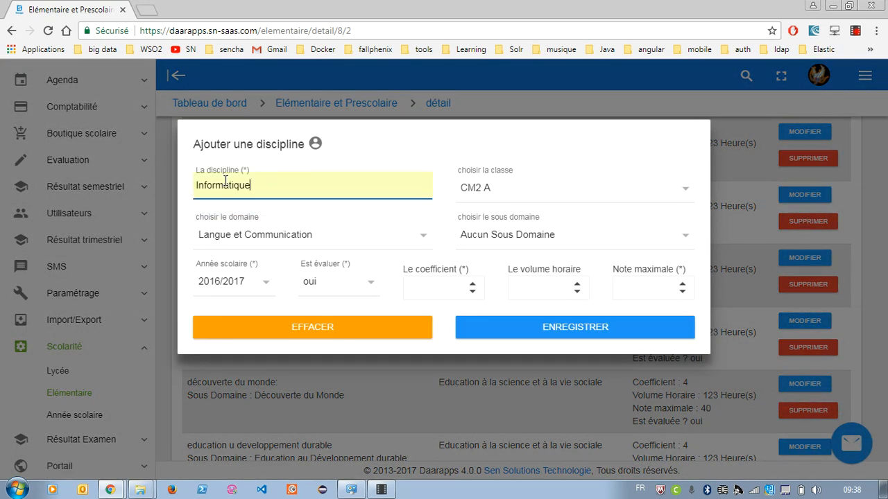
click(343, 235)
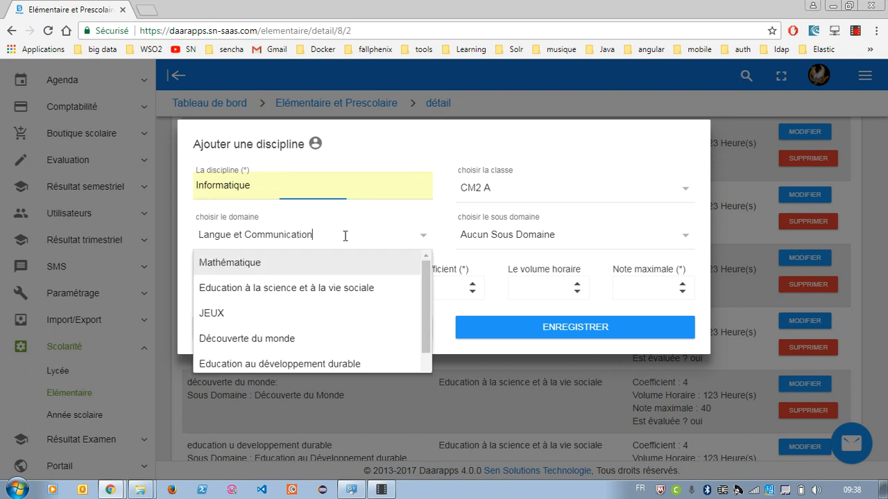
click(381, 293)
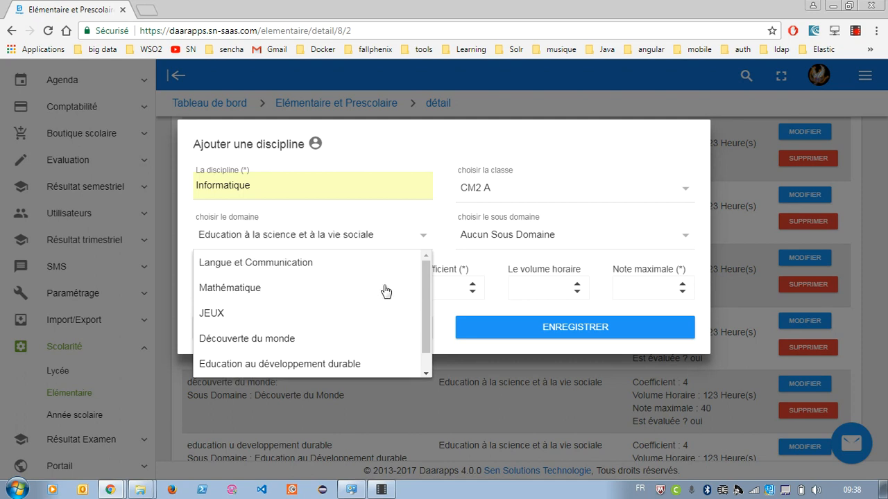
Step: Try the sub-domain Découverte du Monde for the new discipline and revert it to Aucun Sous Domaine
click(539, 236)
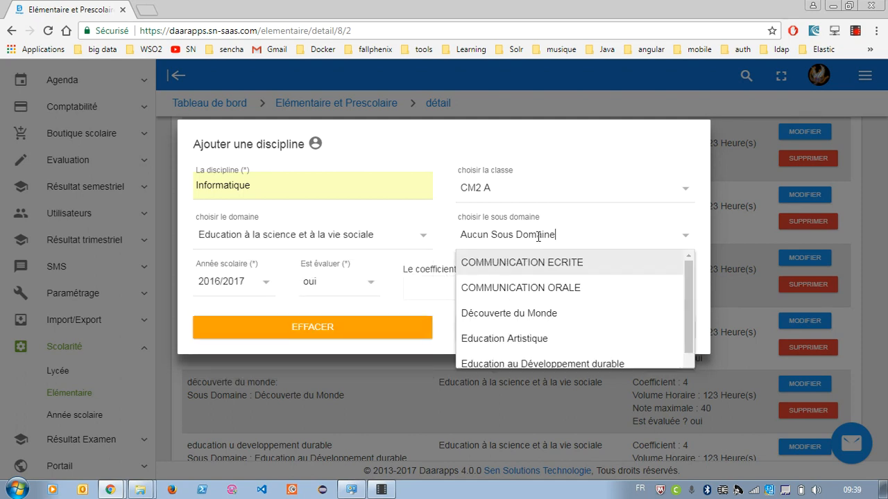
scroll(615, 338, down, 1)
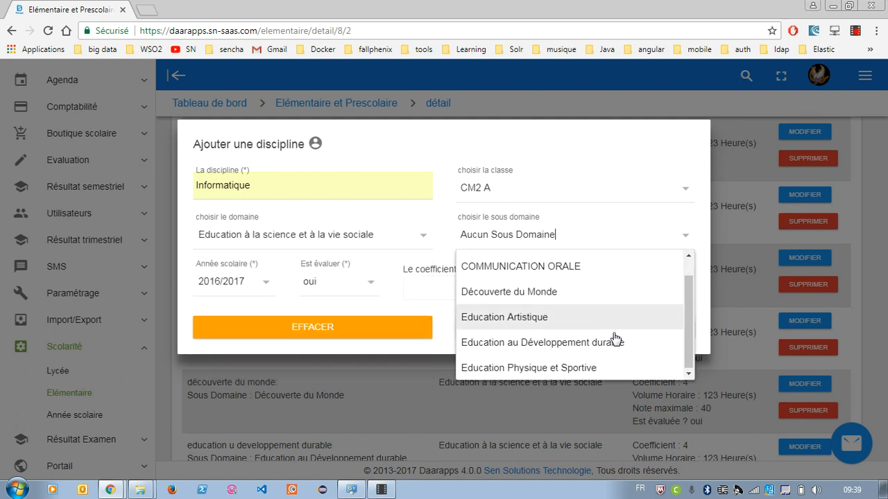
scroll(619, 310, up, 1)
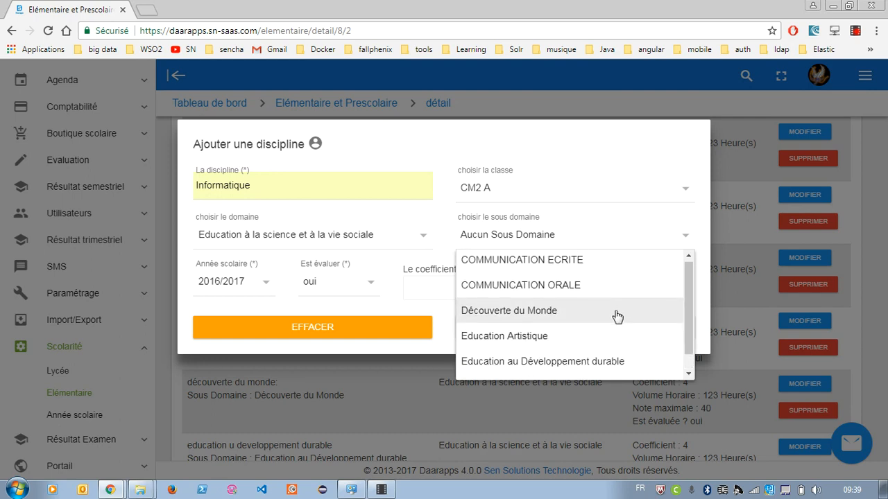
scroll(617, 316, down, 1)
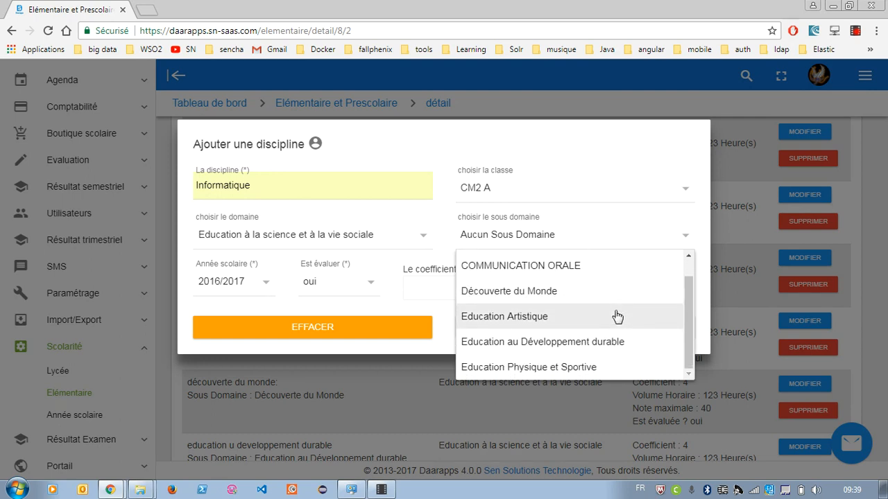
click(511, 298)
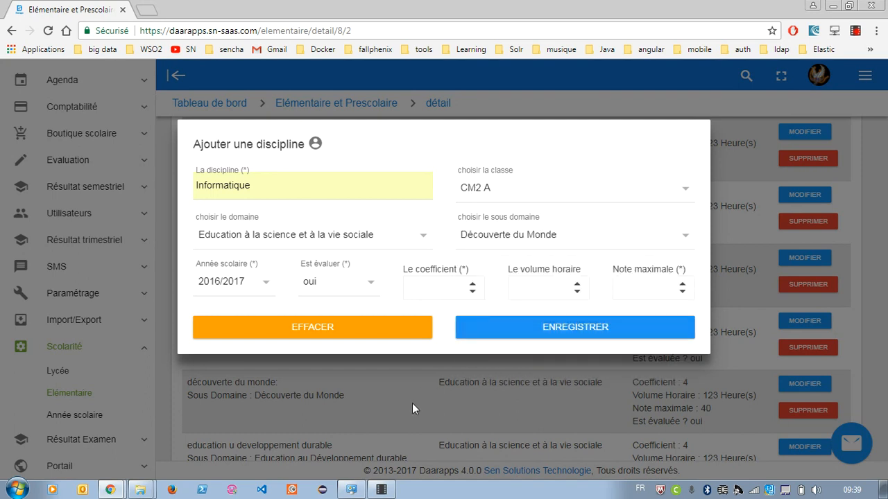
click(520, 235)
click(521, 269)
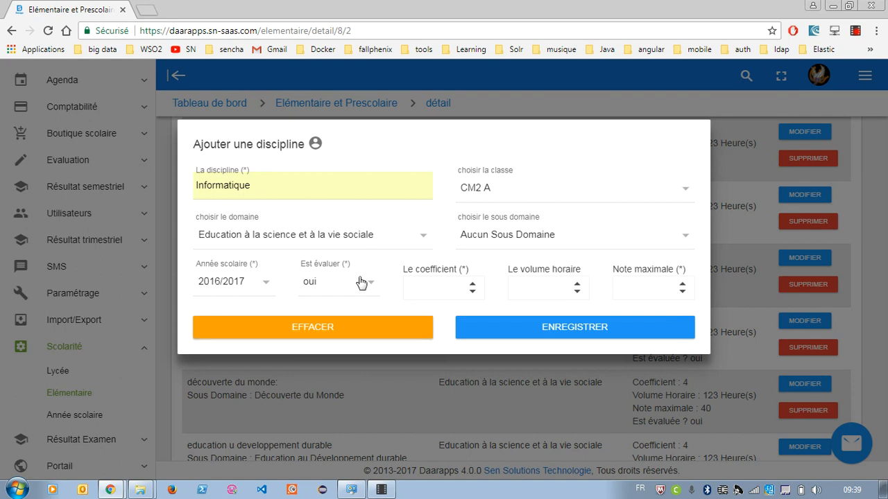
Step: Set the new discipline's coefficient to 1, maximum grade to 10 and hourly volume to 100, and save it
click(338, 285)
click(423, 288)
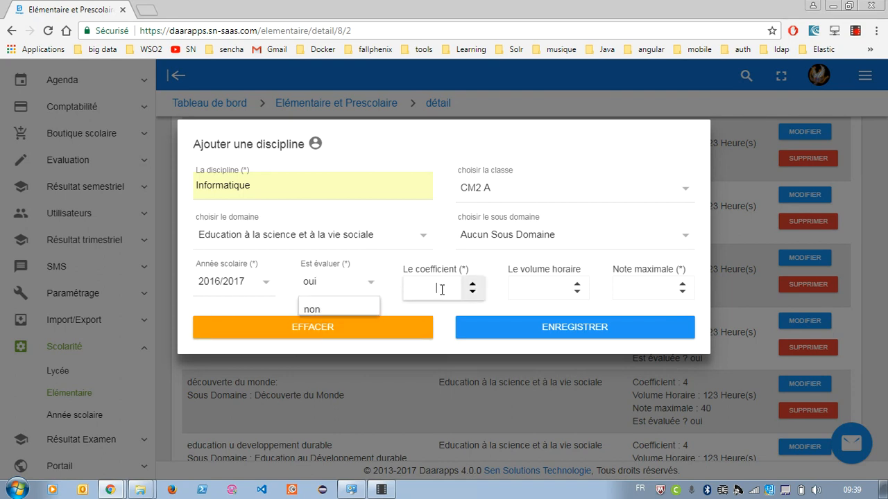
text(1)
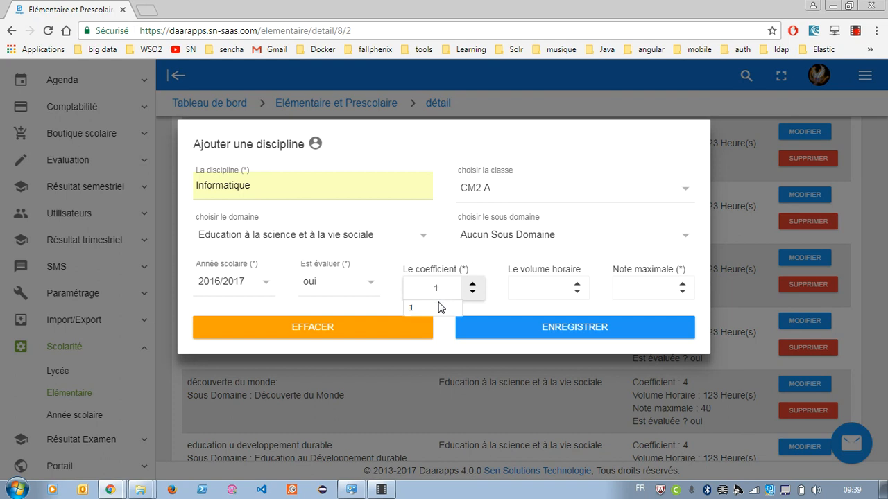
click(640, 284)
text(10)
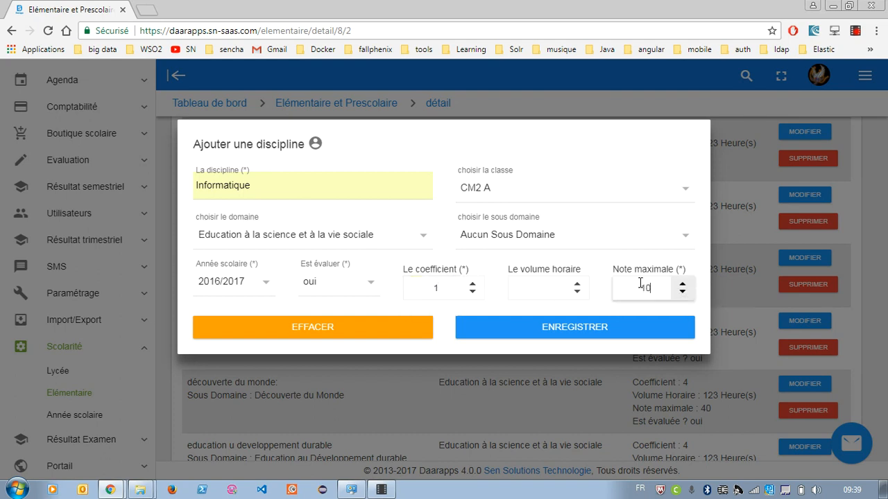
click(565, 280)
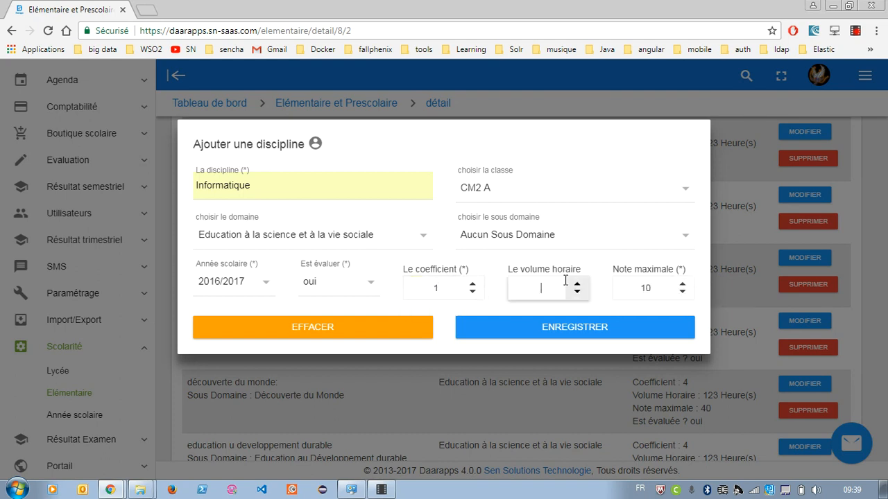
text(100)
click(622, 261)
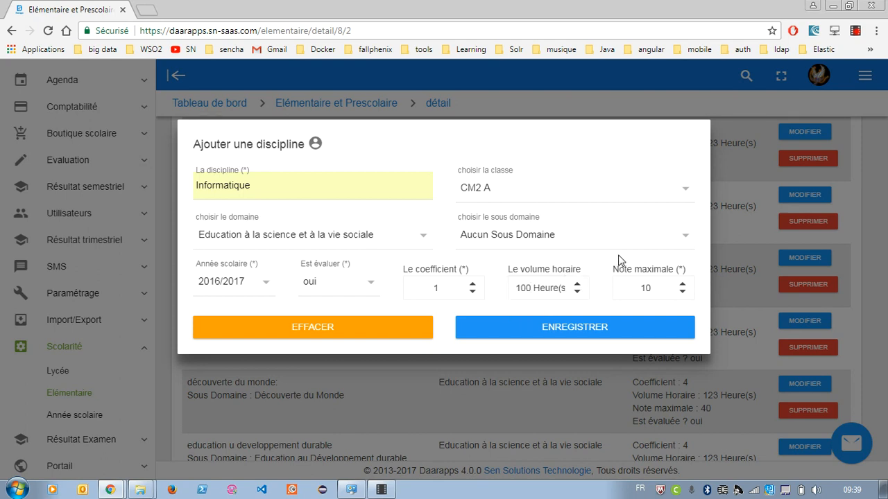
click(569, 332)
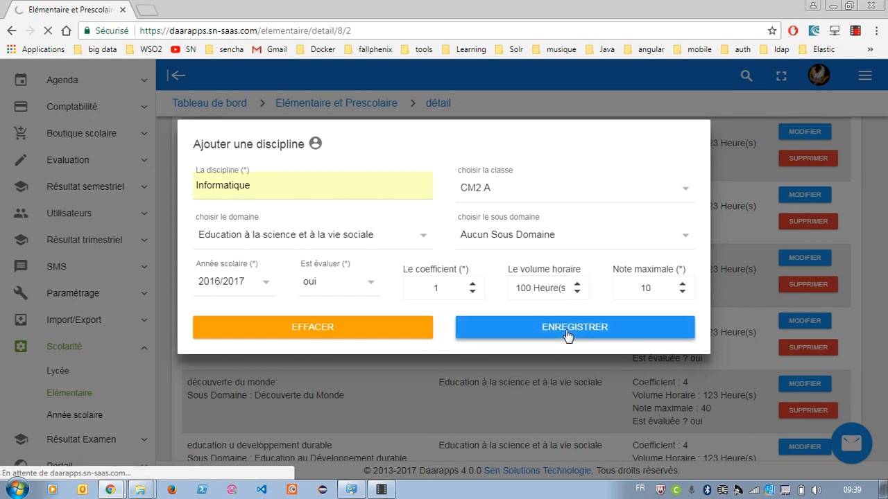
Step: Examine the Informatique entry in the disciplines table, including its sub-domain, domain, coefficient and evaluation information
scroll(512, 349, down, 20)
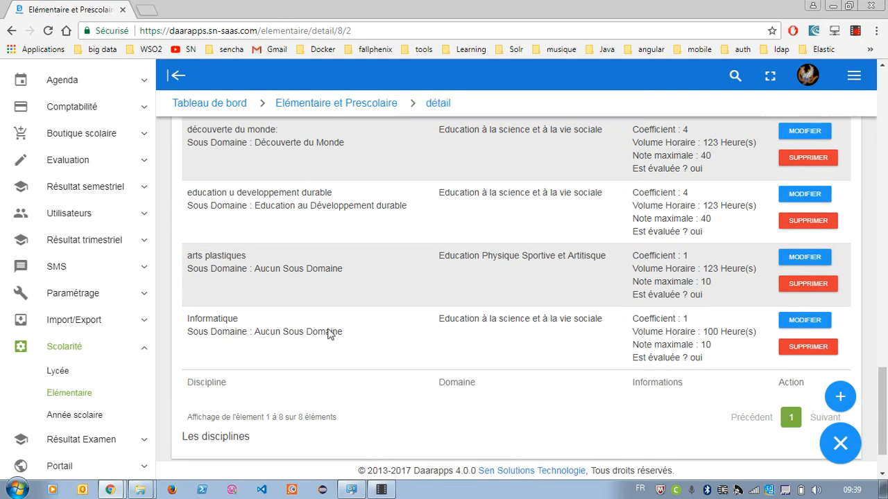
drag(187, 317, 712, 364)
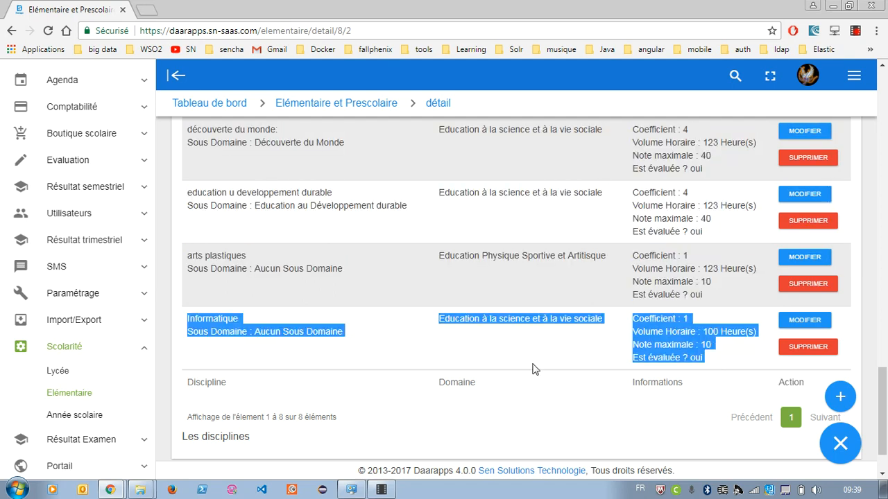
click(534, 369)
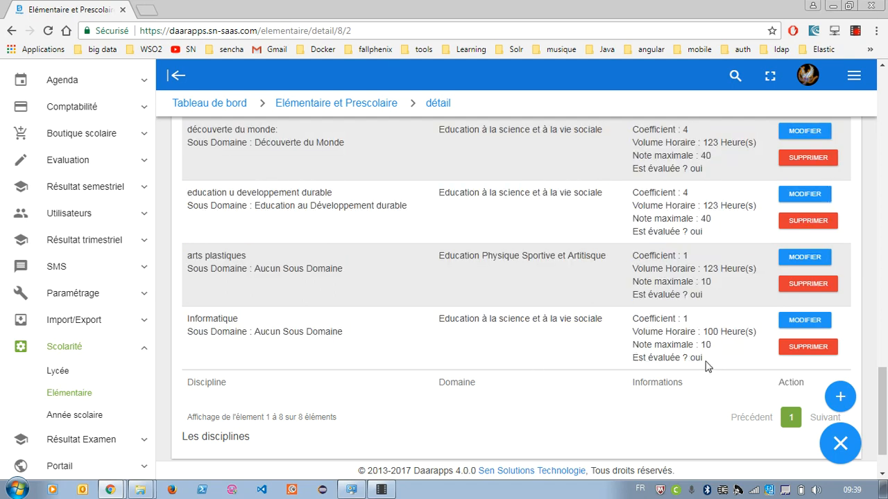
double_click(697, 358)
click(659, 358)
drag(186, 319, 495, 347)
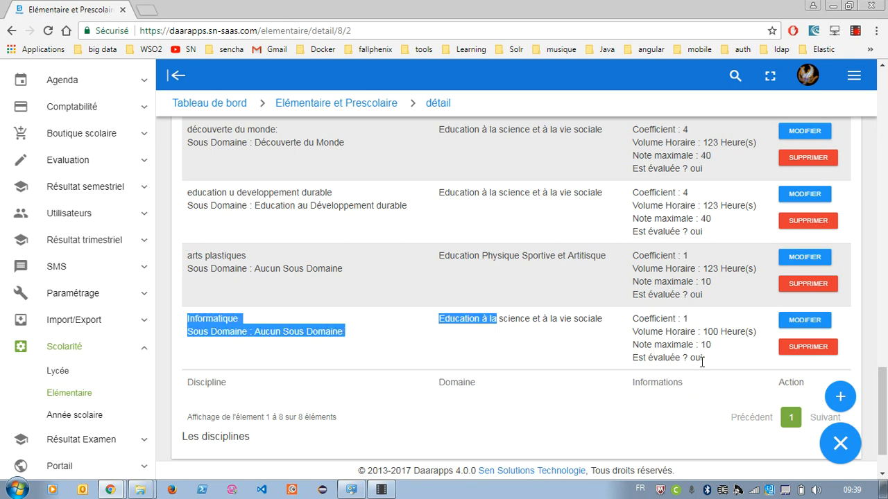
click(701, 361)
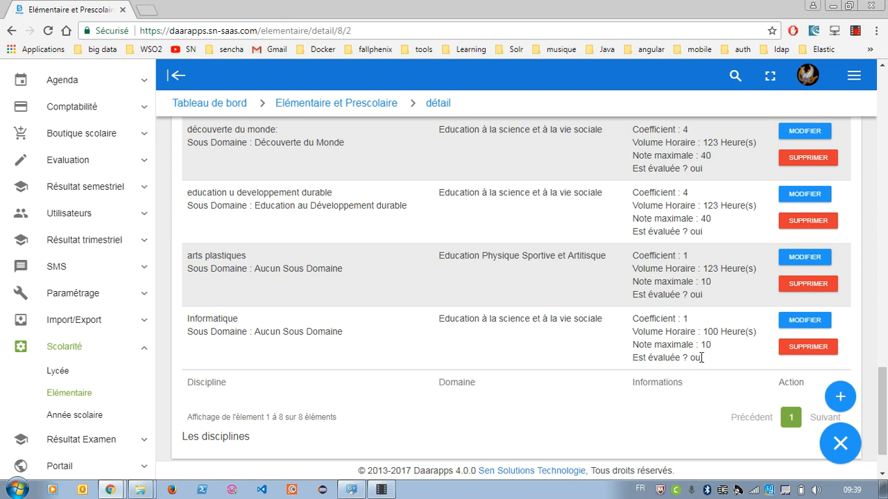
Step: Delete the Informatique discipline from CM2 A, confirm the deletion and check the disciplines table
click(803, 346)
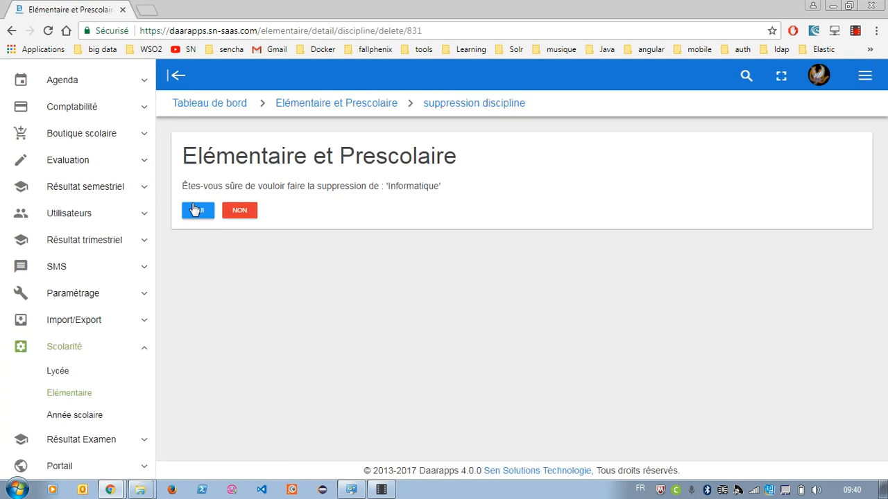
click(197, 201)
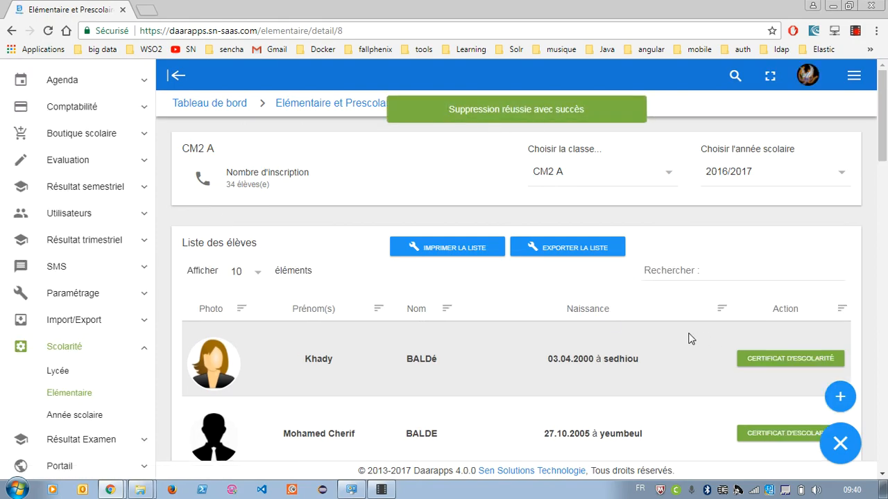
scroll(689, 337, down, 5)
scroll(689, 337, down, 12)
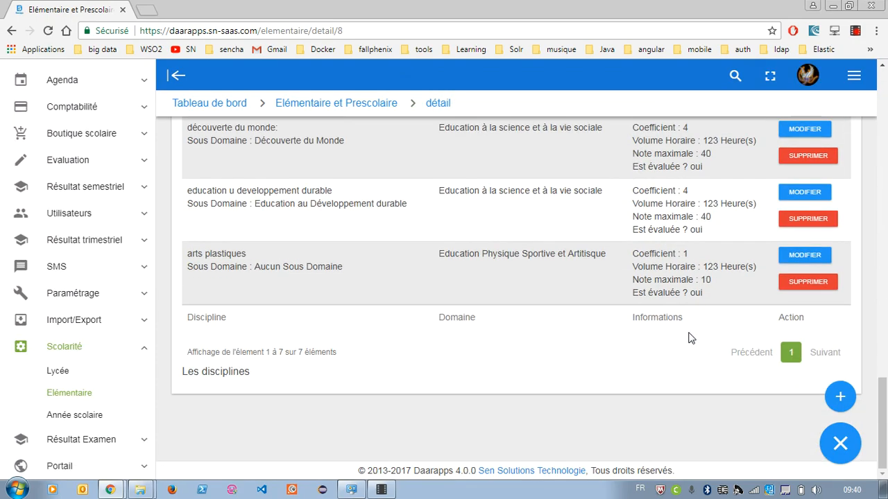
Step: Review the CM2 A class page, covering both the student list and the disciplines table
scroll(689, 337, up, 8)
scroll(689, 337, up, 7)
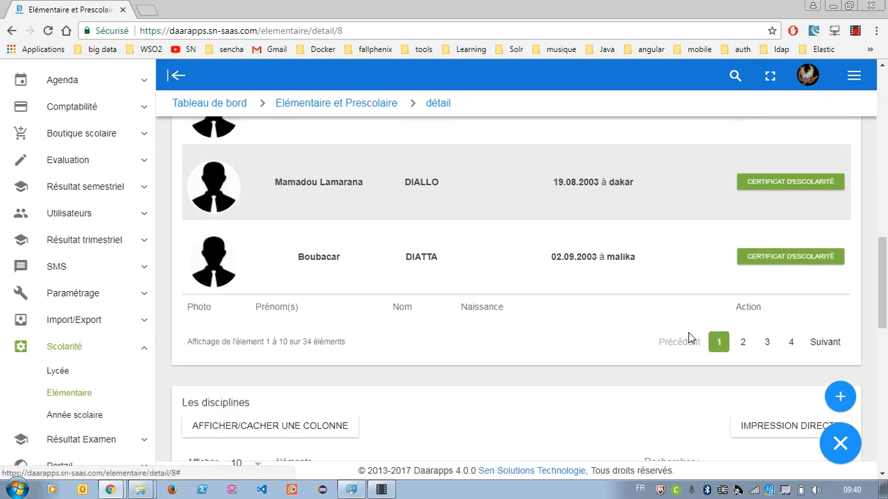
scroll(690, 337, up, 3)
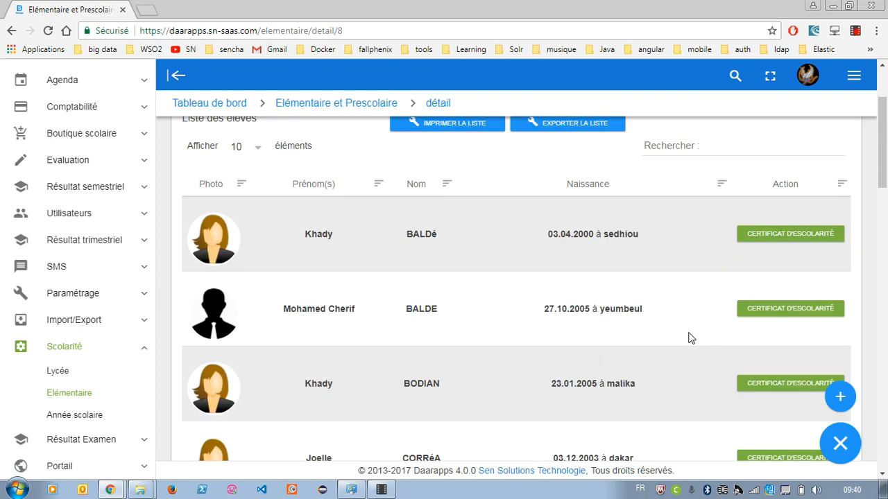
scroll(690, 338, up, 2)
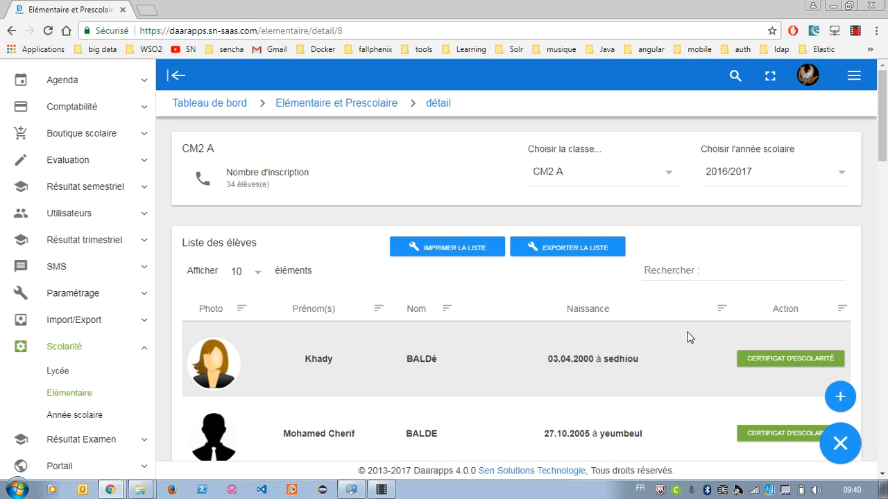
scroll(614, 329, down, 2)
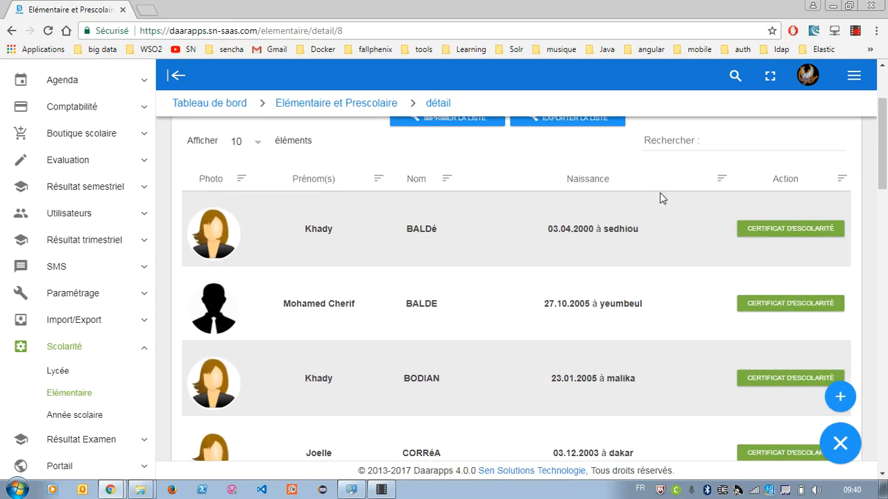
scroll(645, 205, down, 7)
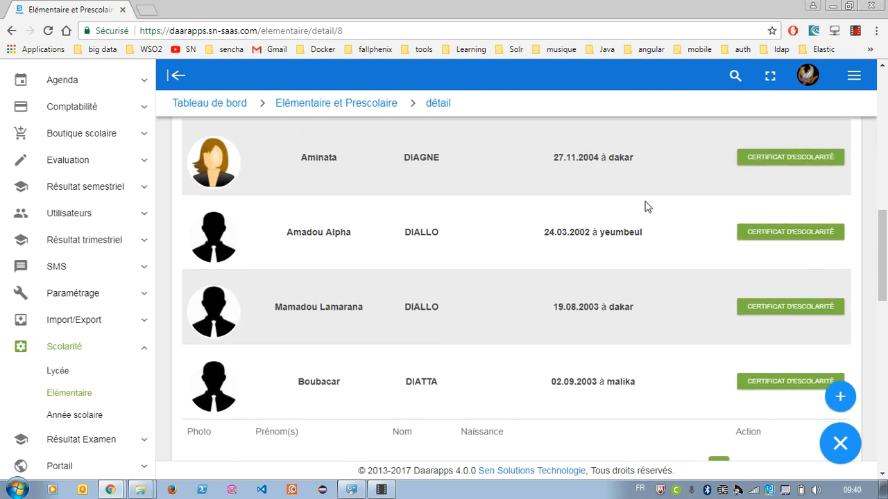
scroll(645, 207, up, 4)
scroll(575, 231, down, 12)
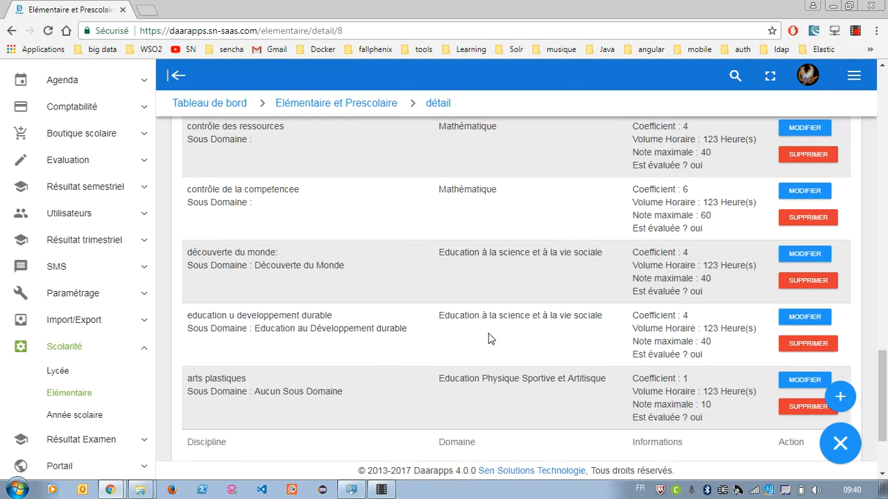
scroll(489, 338, up, 8)
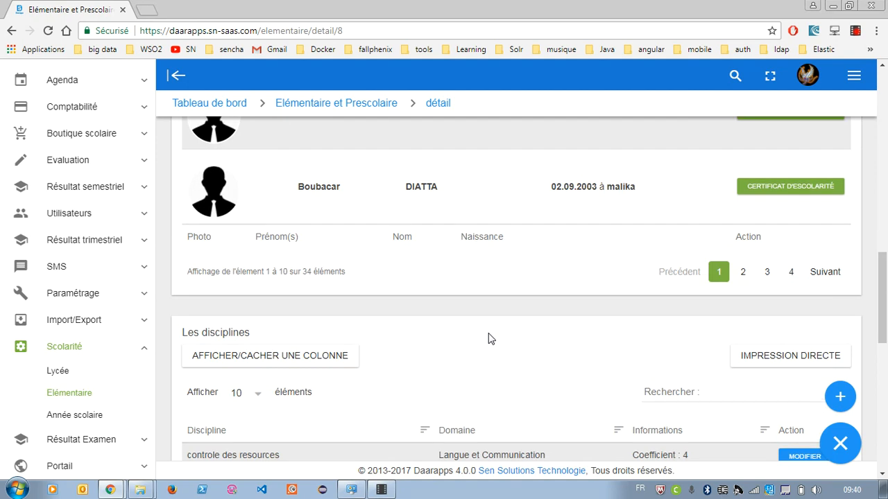
scroll(489, 339, up, 5)
scroll(485, 339, up, 5)
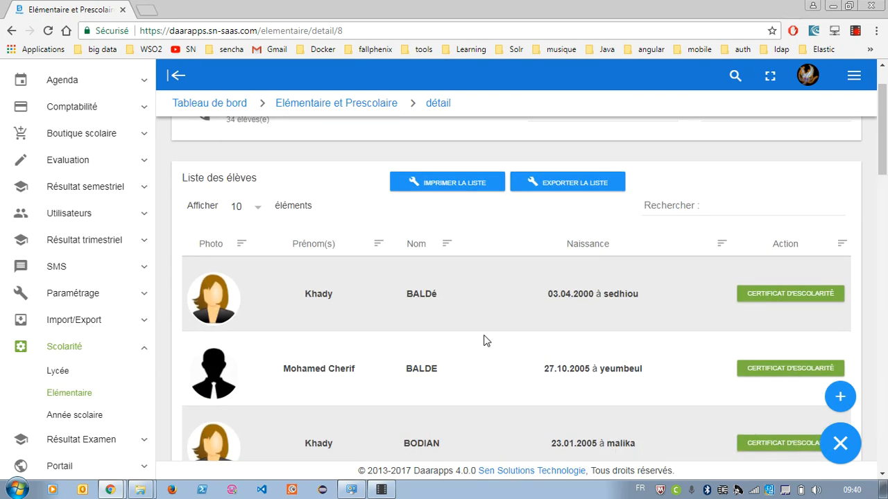